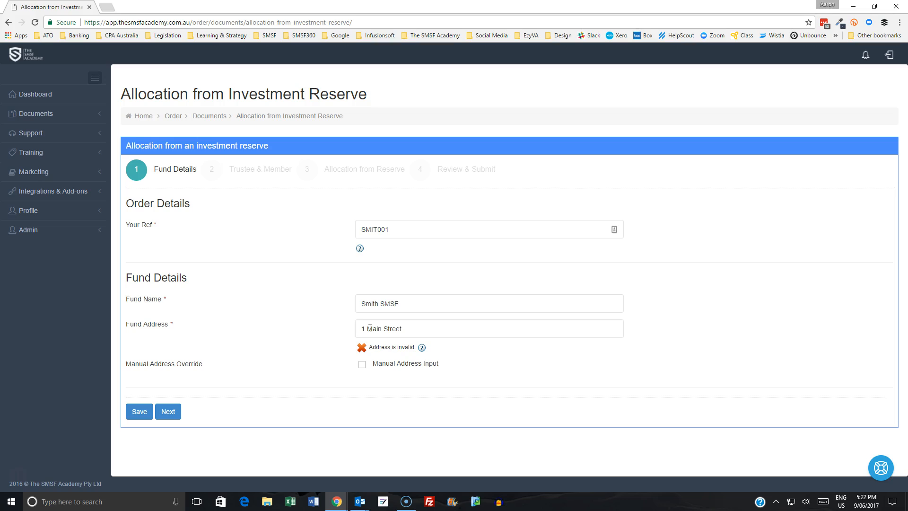
# Set the fund address to the validated suggestion matching the entered street and proceed to the trustee and member details
pyautogui.click(404, 346)
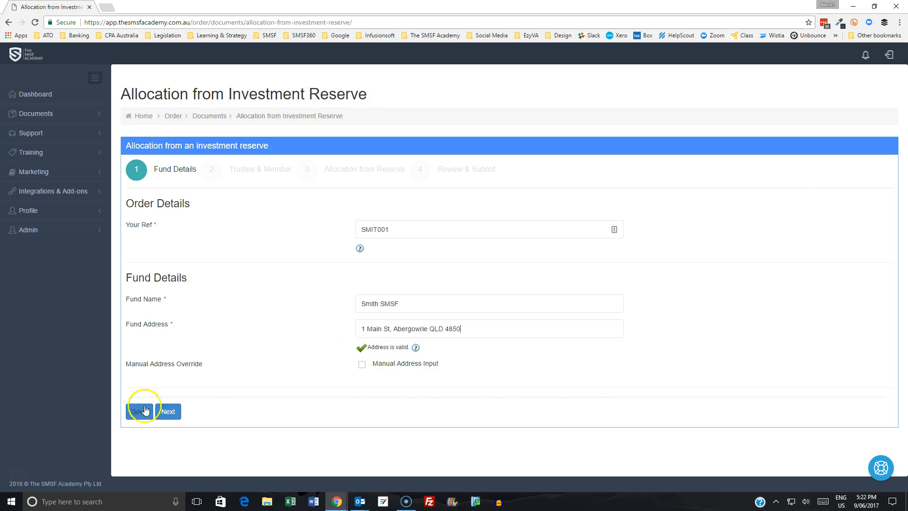
pyautogui.click(173, 416)
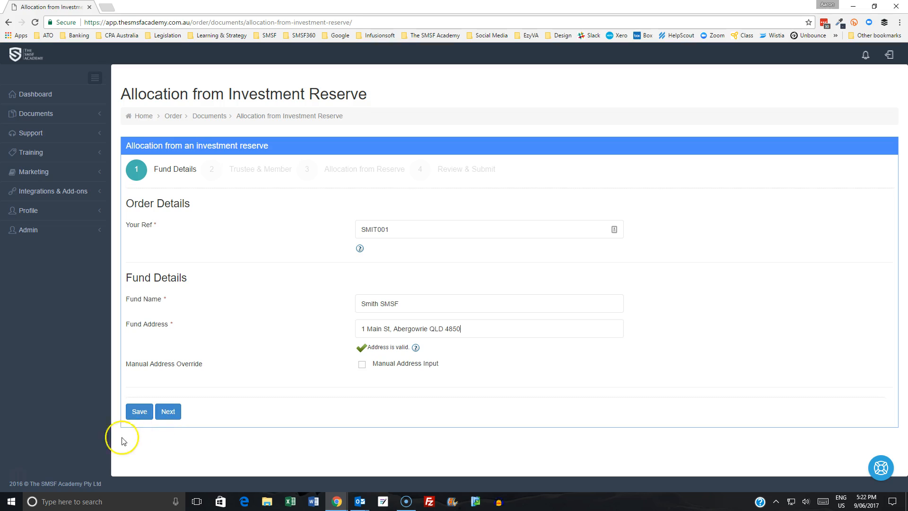
pyautogui.click(169, 417)
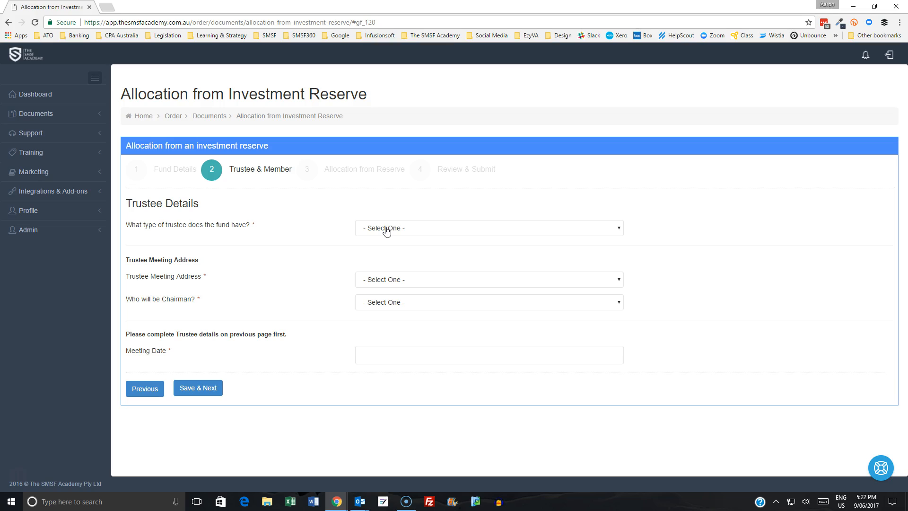
# Set the trustee type to Individuals with 2 individual trustees, and use the fund's address as the trustee meeting address
pyautogui.click(387, 231)
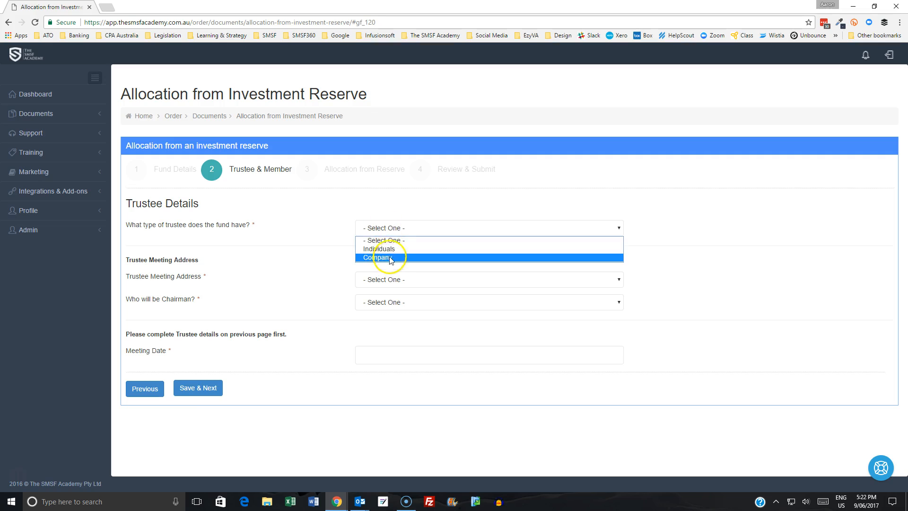
pyautogui.click(390, 249)
pyautogui.click(388, 252)
pyautogui.click(385, 277)
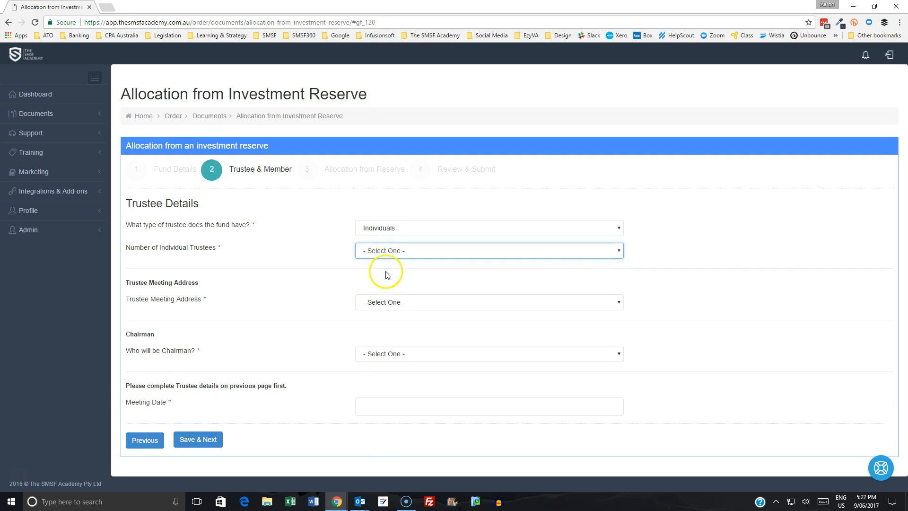
pyautogui.click(370, 314)
pyautogui.click(383, 323)
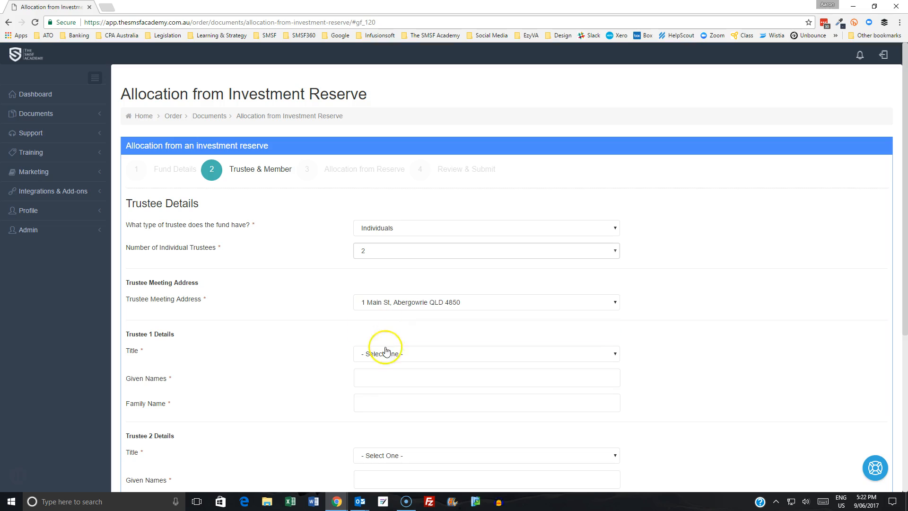
# Fill in Trustee 1's details with the title Mr and the trustee's given and family names
pyautogui.click(385, 354)
pyautogui.click(385, 400)
pyautogui.click(378, 379)
pyautogui.write('Jack')
pyautogui.write('Smith')
# Fill in Trustee 2's details with the title Mrs and the trustee's given and family names
pyautogui.scroll(-3, 379, 378)
pyautogui.click(376, 316)
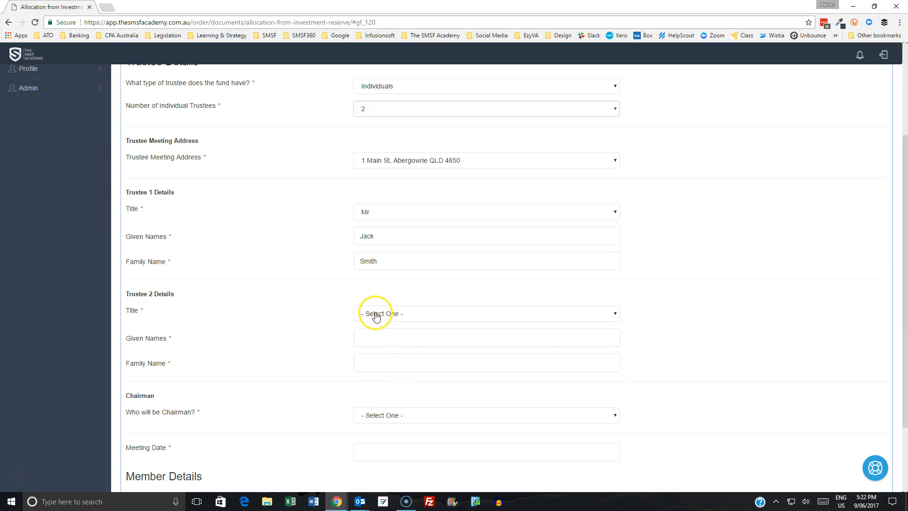
pyautogui.click(377, 342)
pyautogui.click(377, 315)
pyautogui.click(377, 351)
pyautogui.press('Tab')
pyautogui.write('Jane')
pyautogui.click(390, 363)
pyautogui.write('Smith')
# Choose Trustee 1 as chairman and set the meeting date to 09/06/2017
pyautogui.scroll(-2, 391, 349)
pyautogui.click(391, 322)
pyautogui.click(391, 339)
pyautogui.click(379, 357)
pyautogui.click(423, 423)
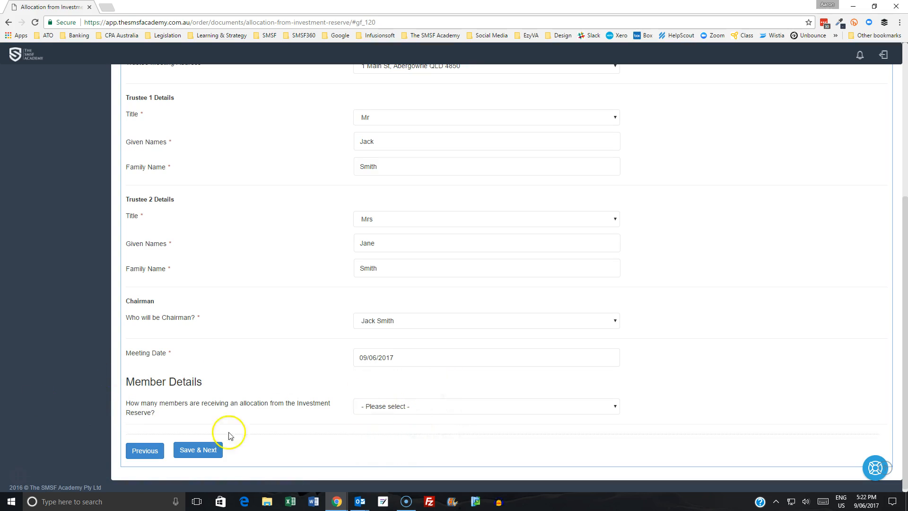
# Set the number of members receiving an allocation to 2 and enter Trustee 1's full name as Member #1
pyautogui.click(375, 406)
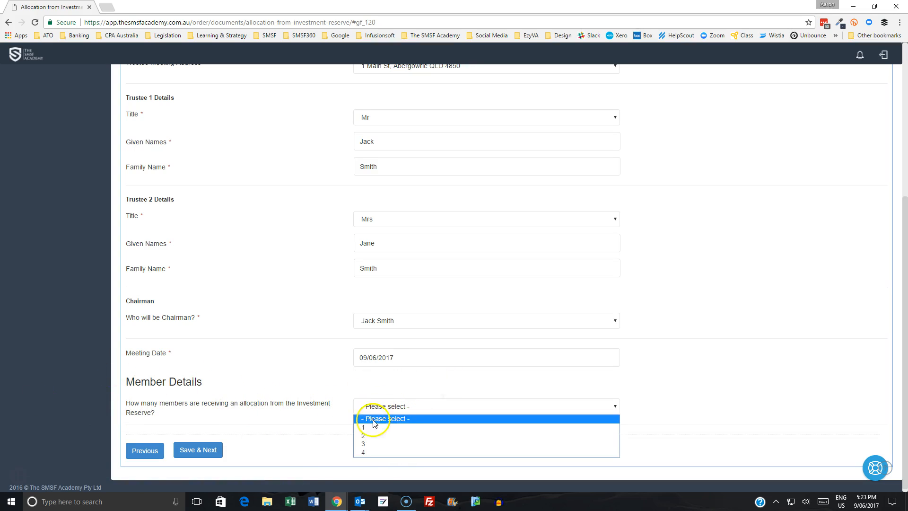
pyautogui.click(372, 435)
pyautogui.click(374, 428)
pyautogui.write('Jakc')
pyautogui.press('BackSpace')
pyautogui.press('BackSpace')
pyautogui.press('BackSpace')
pyautogui.write('ck Smith')
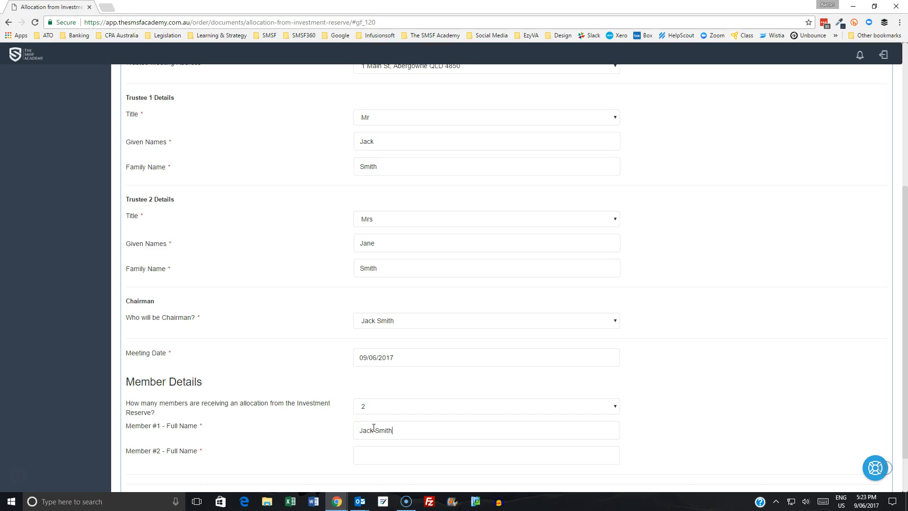
# Enter Trustee 2's full name as Member #2, then save and continue to the allocation details
pyautogui.write('J')
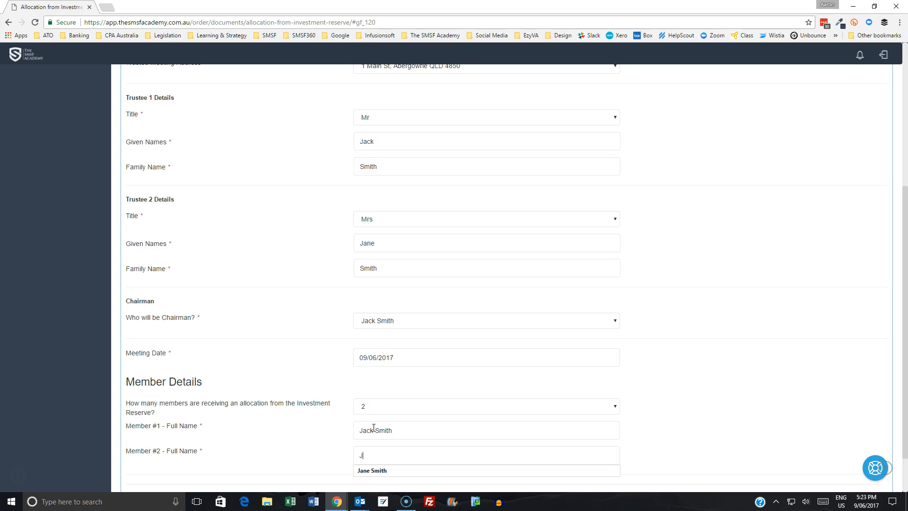
pyautogui.write('ane Doe')
pyautogui.press('BackSpace')
pyautogui.press('BackSpace')
pyautogui.press('BackSpace')
pyautogui.write('Smith')
pyautogui.scroll(-2, 213, 416)
pyautogui.click(199, 446)
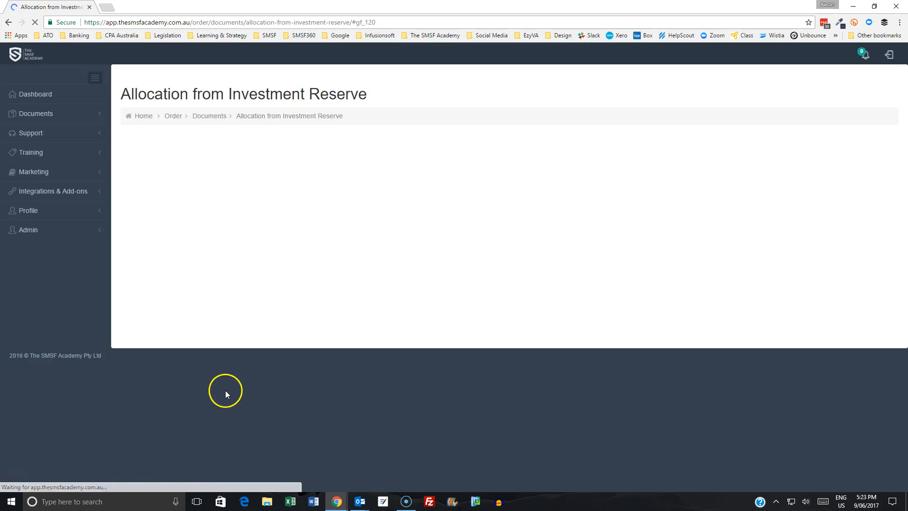
# Set the crediting percentage from the reserve to 4.99 and the financial year of allocation to 2016/17
pyautogui.click(375, 233)
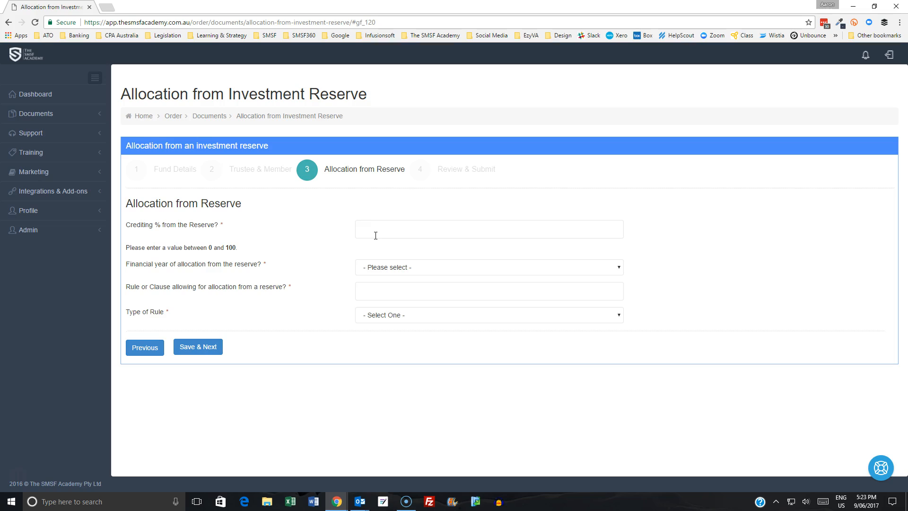
pyautogui.write('4.99')
pyautogui.click(395, 268)
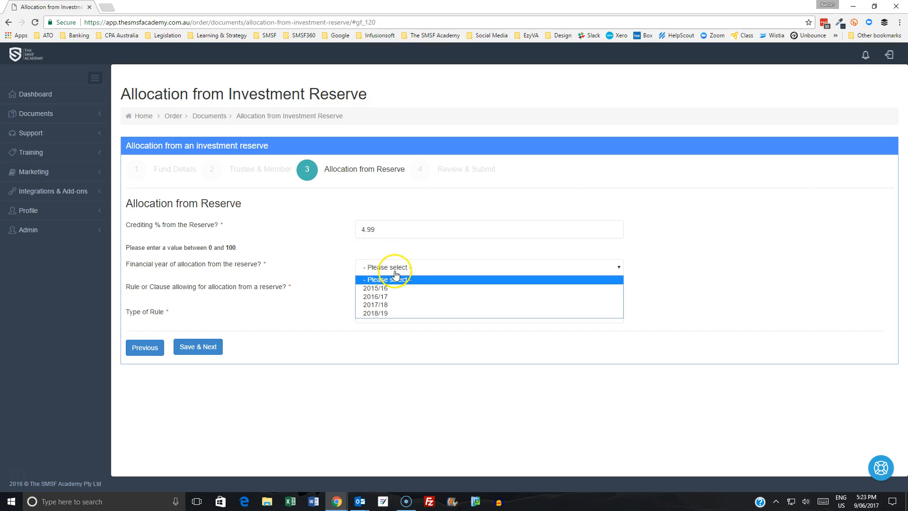
pyautogui.click(391, 297)
# Set the rule or clause allowing the allocation to 20 with type Rule, then save and continue to the review
pyautogui.click(383, 294)
pyautogui.write('25')
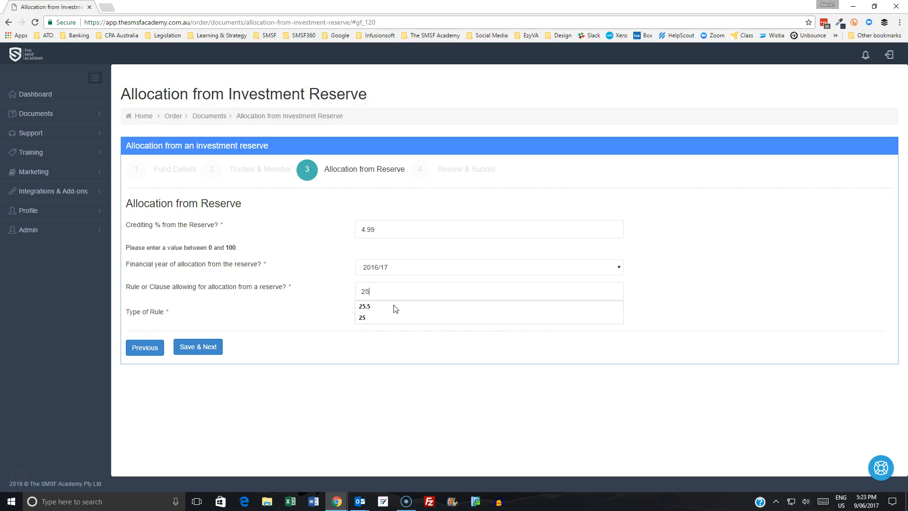
pyautogui.press('BackSpace')
pyautogui.write('0')
pyautogui.click(394, 315)
pyautogui.click(196, 347)
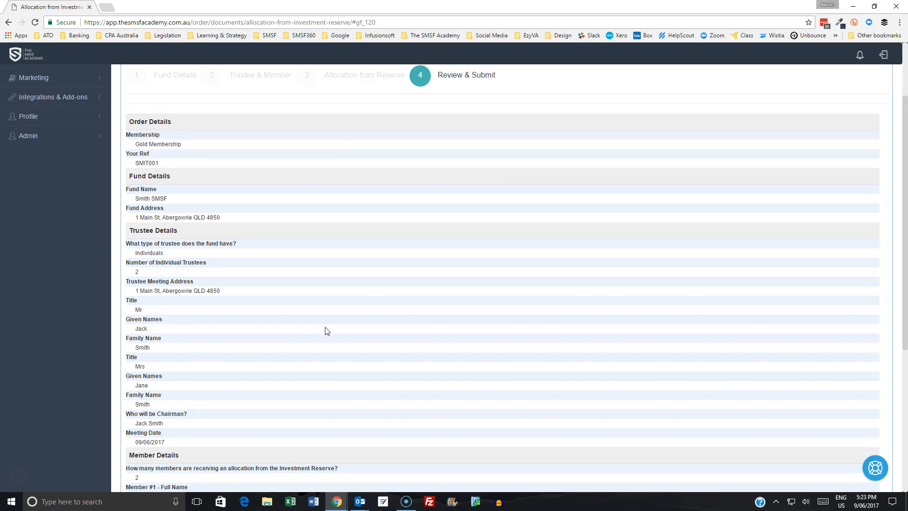
# Review the order summary through to the order total and submit the allocation order
pyautogui.scroll(-4, 318, 240)
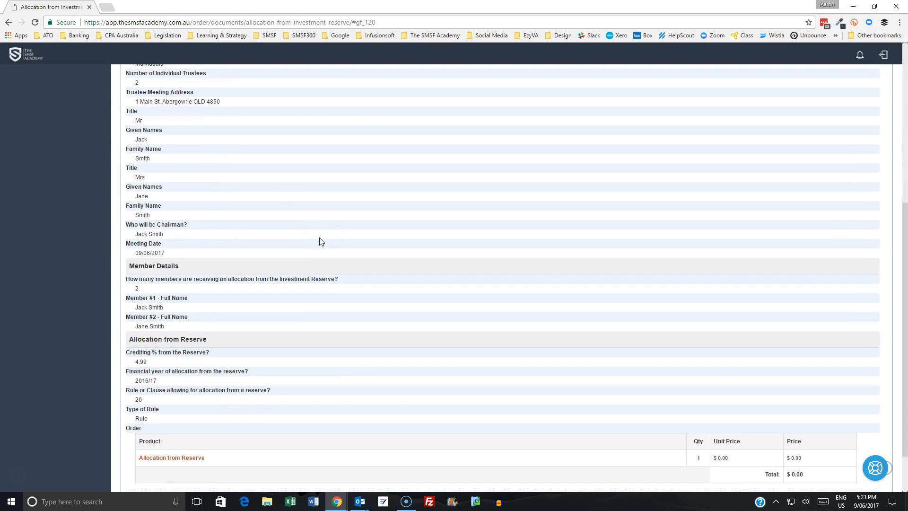
pyautogui.scroll(-2, 319, 241)
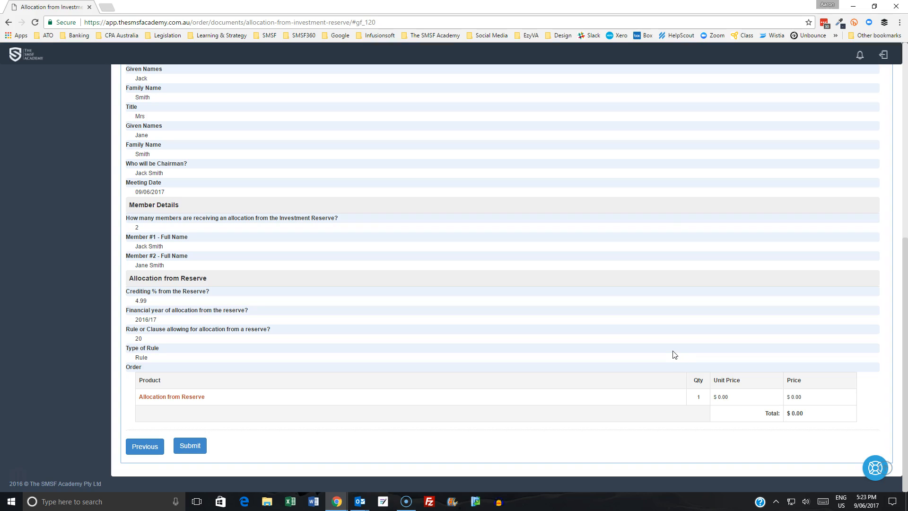
pyautogui.click(203, 447)
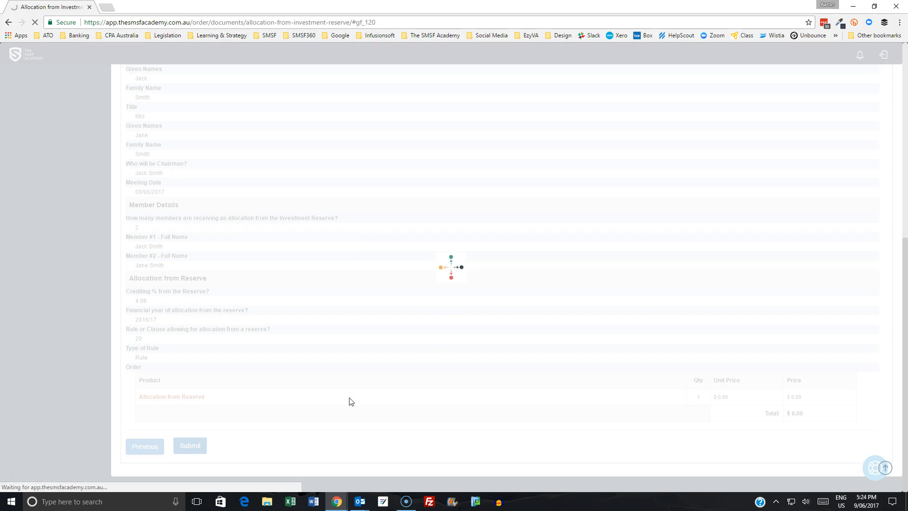
# Open the generated PDF for the newest investment reserve allocation in the submitted orders
pyautogui.click(351, 392)
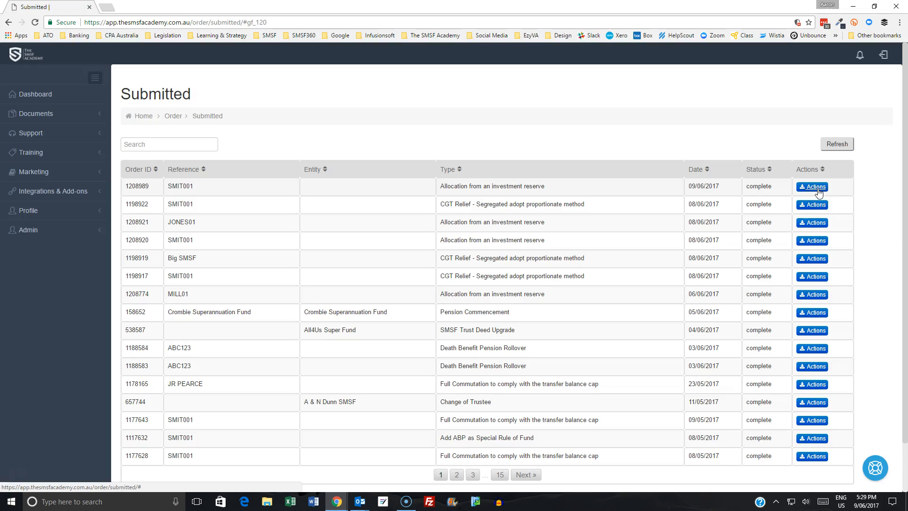
pyautogui.click(820, 189)
pyautogui.click(812, 201)
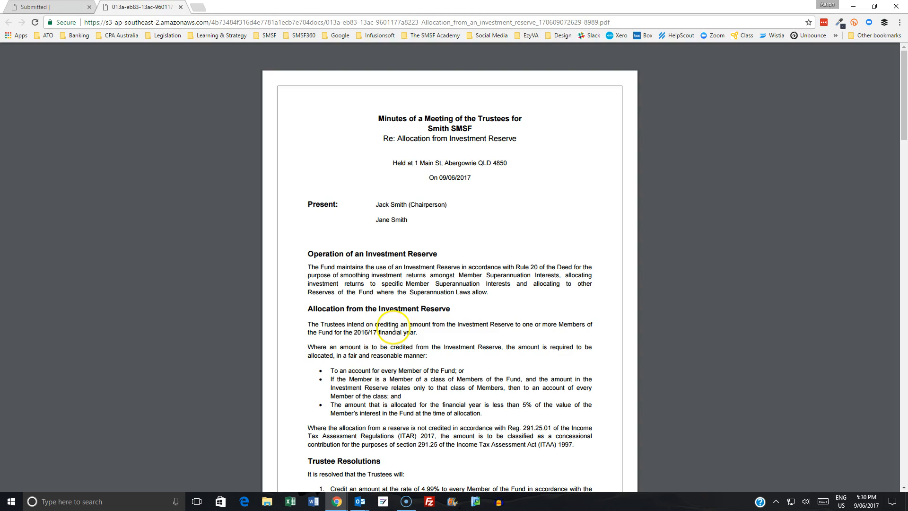
# Read through the trustee meeting minutes and each member's allocation notification, then return to the document's first page
pyautogui.scroll(-1, 383, 332)
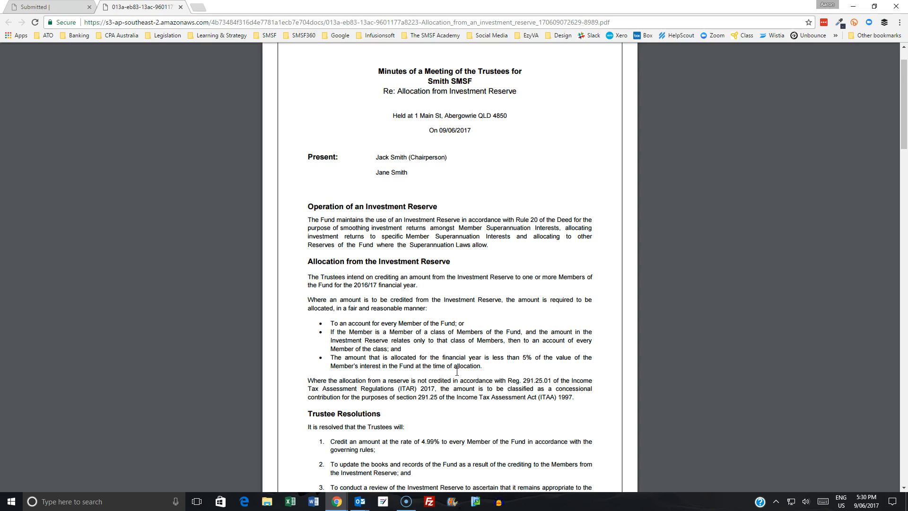
pyautogui.scroll(-2, 457, 372)
pyautogui.scroll(-1, 457, 372)
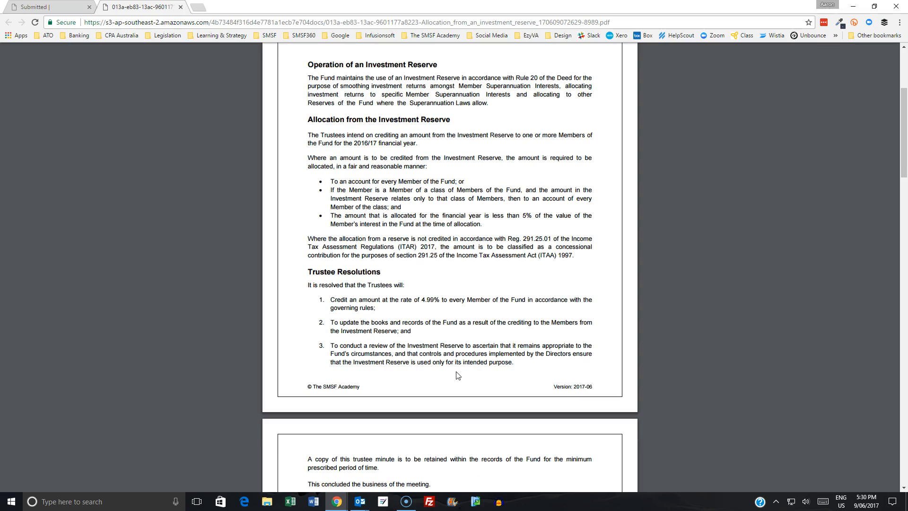
pyautogui.click(457, 365)
pyautogui.click(431, 376)
pyautogui.scroll(-15, 431, 376)
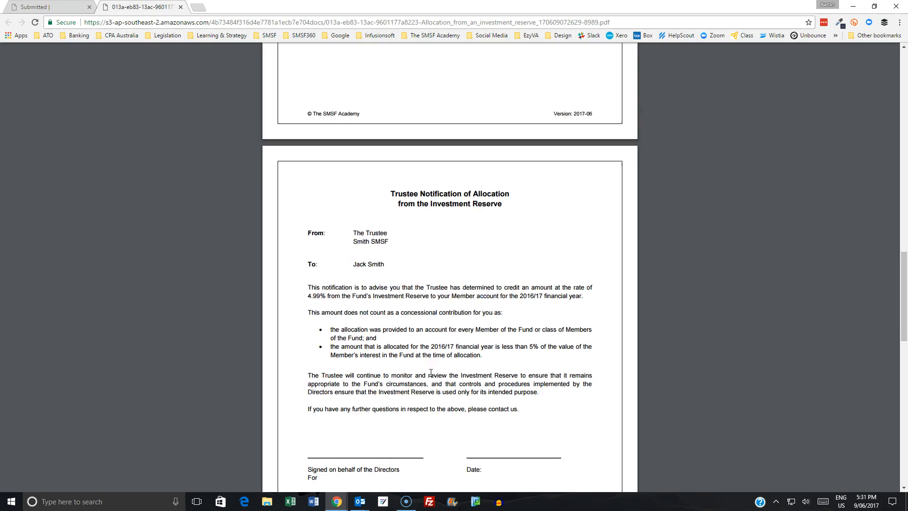
pyautogui.scroll(-1, 431, 373)
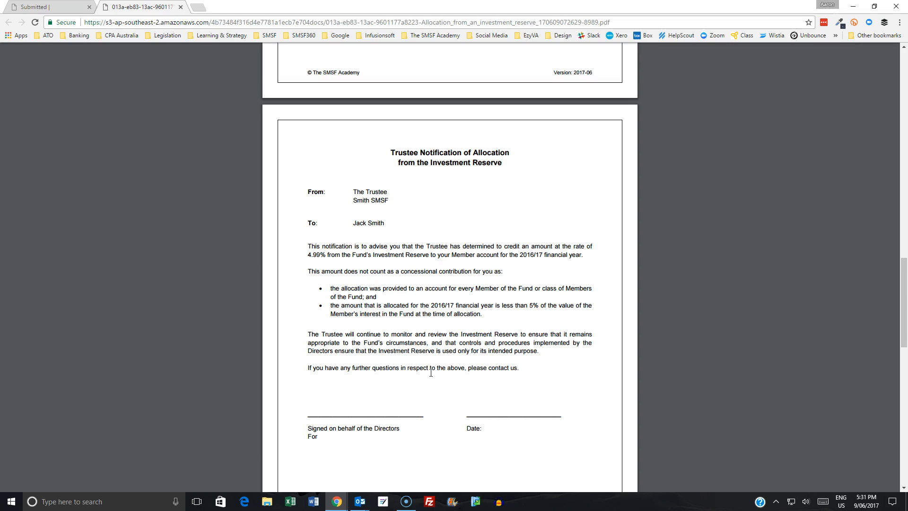
pyautogui.scroll(-12, 431, 373)
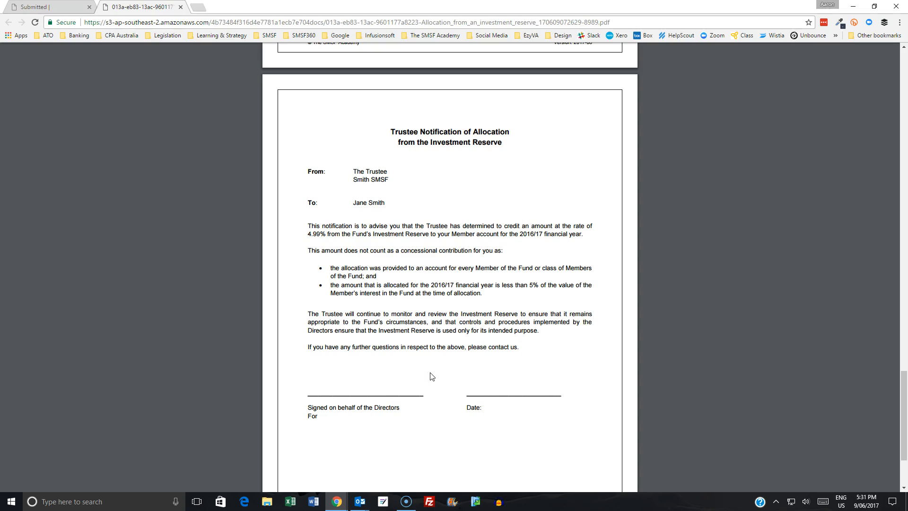
pyautogui.scroll(4, 430, 373)
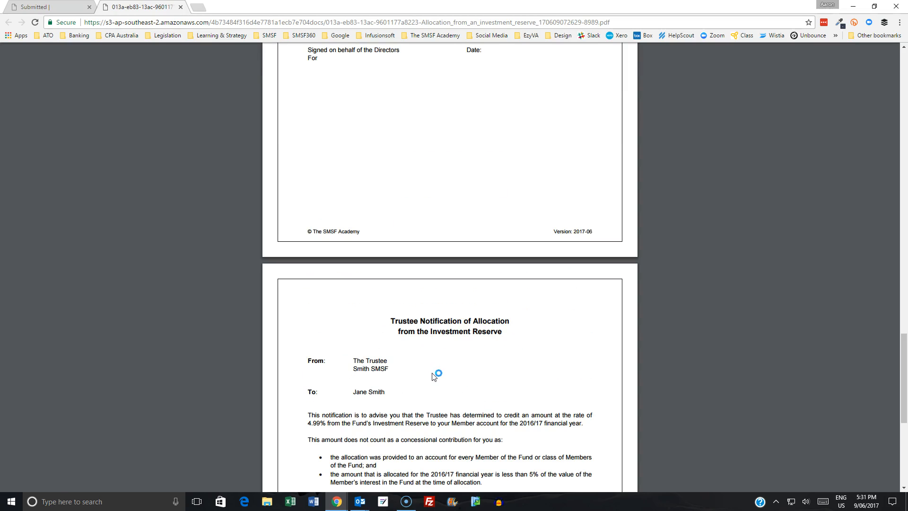
pyautogui.scroll(8, 437, 374)
pyautogui.scroll(20, 441, 373)
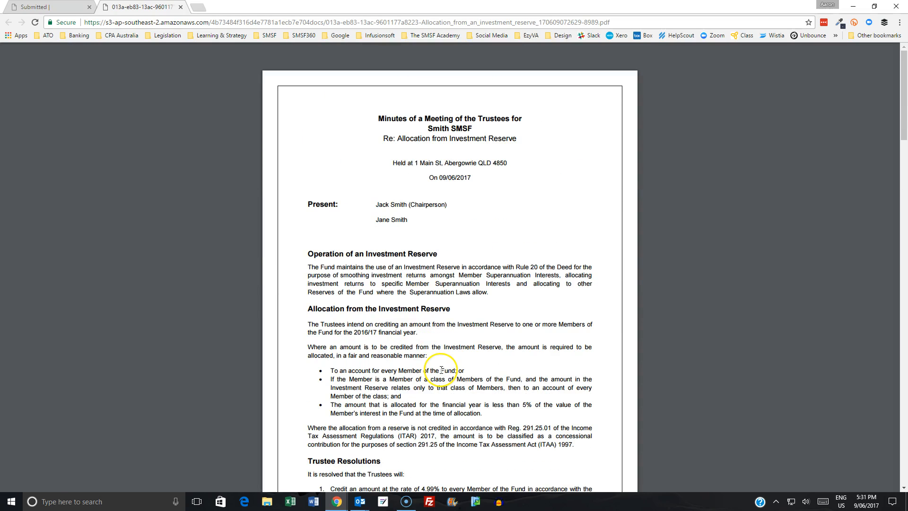